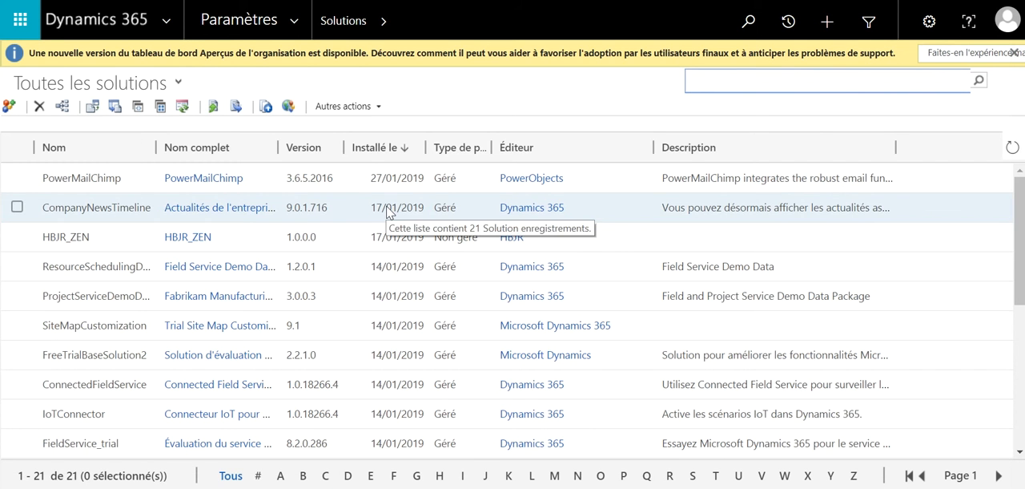
Open the PowerMailChimp solution's configuration and review its profile, CRM credentials and MailChimp Configuration settings before closing it
double_click(142, 190)
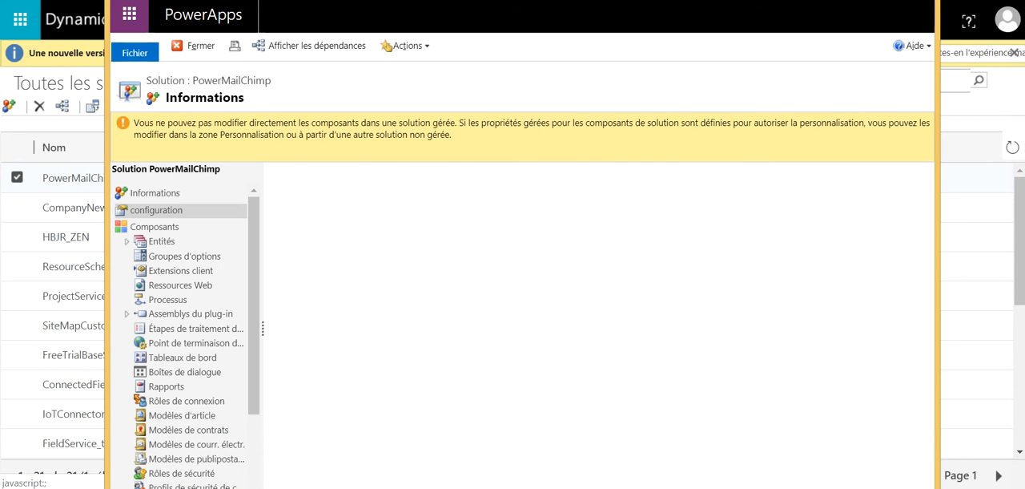
drag(609, 1, 607, 0)
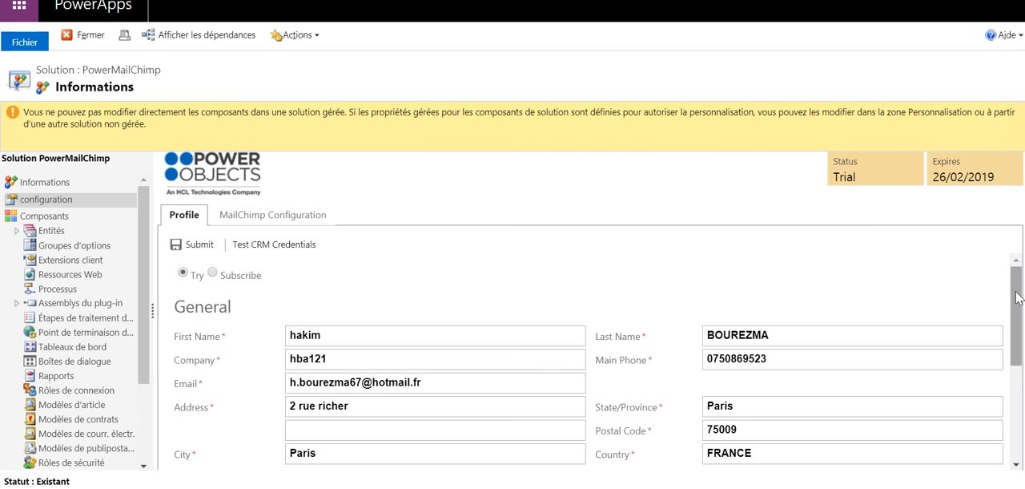
drag(1017, 298, 1013, 316)
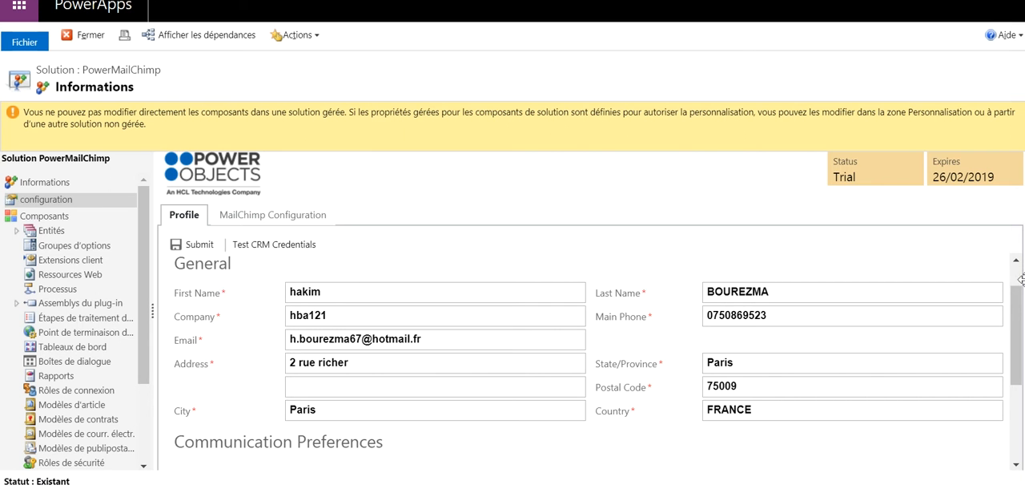
drag(1015, 312, 1010, 396)
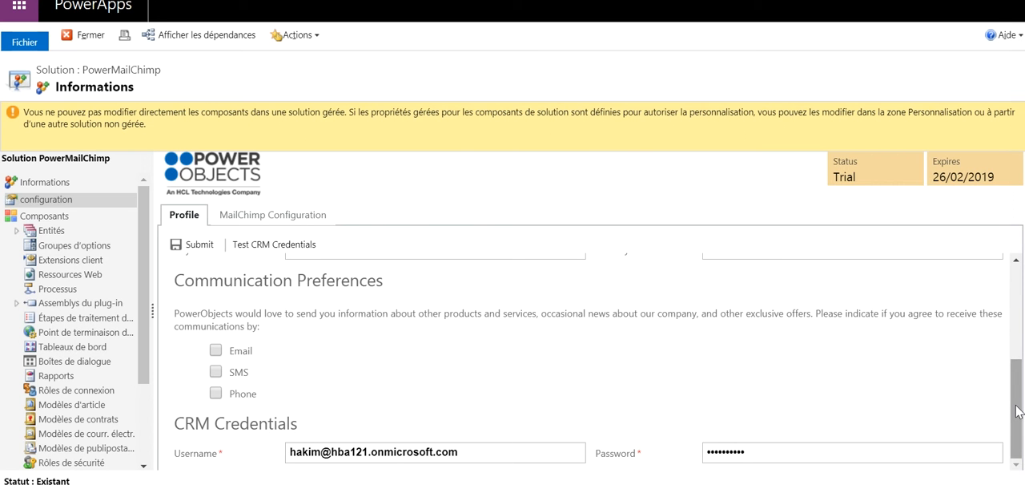
drag(1017, 411, 1021, 314)
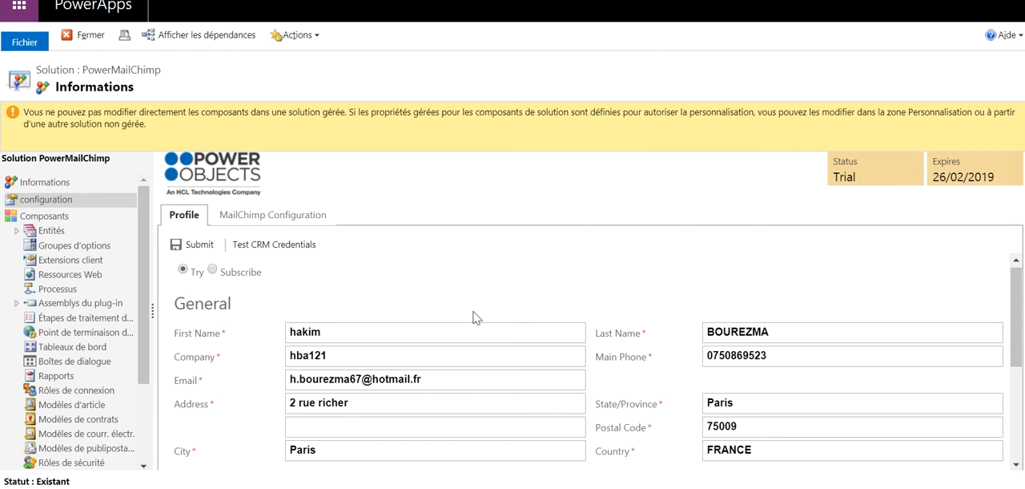
click(302, 225)
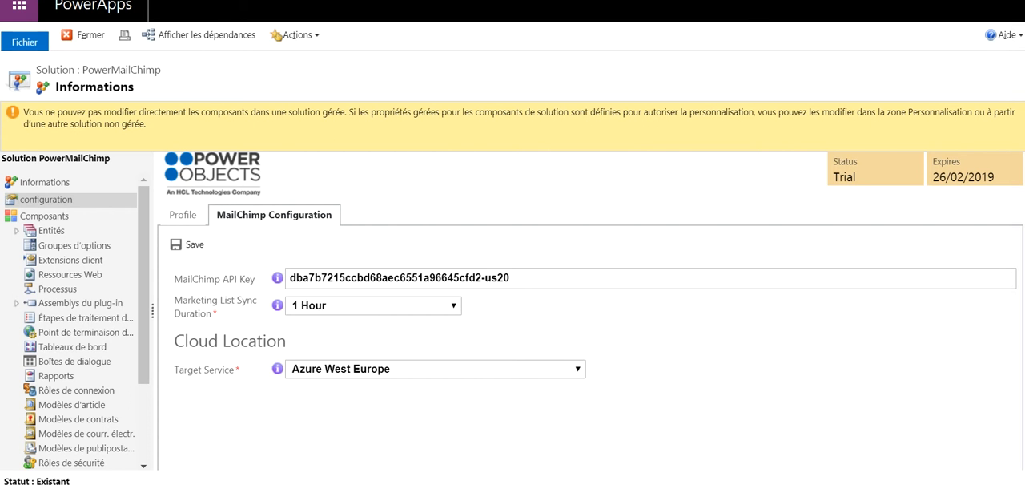
key(alt+F4)
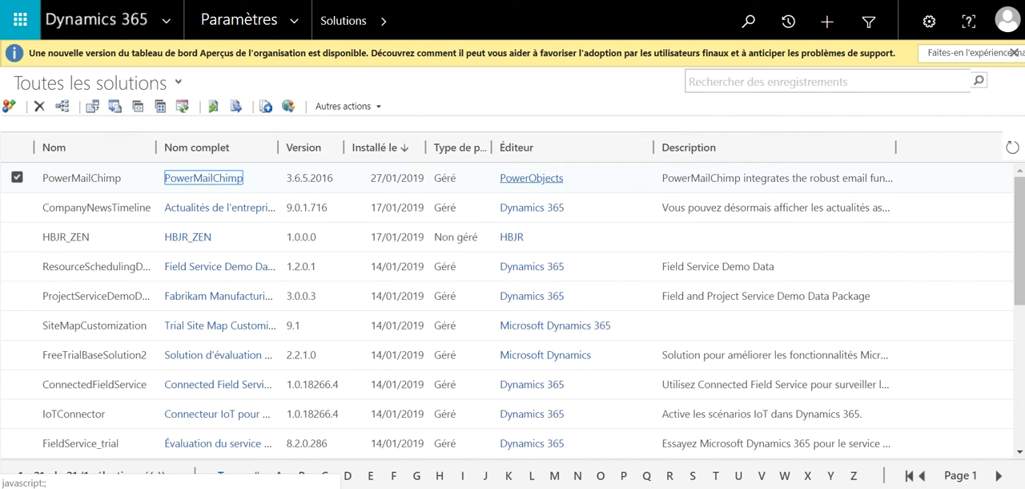
Switch to the Mailchimp account and view its existing API keys in the account extras
key(ctrl+Tab)
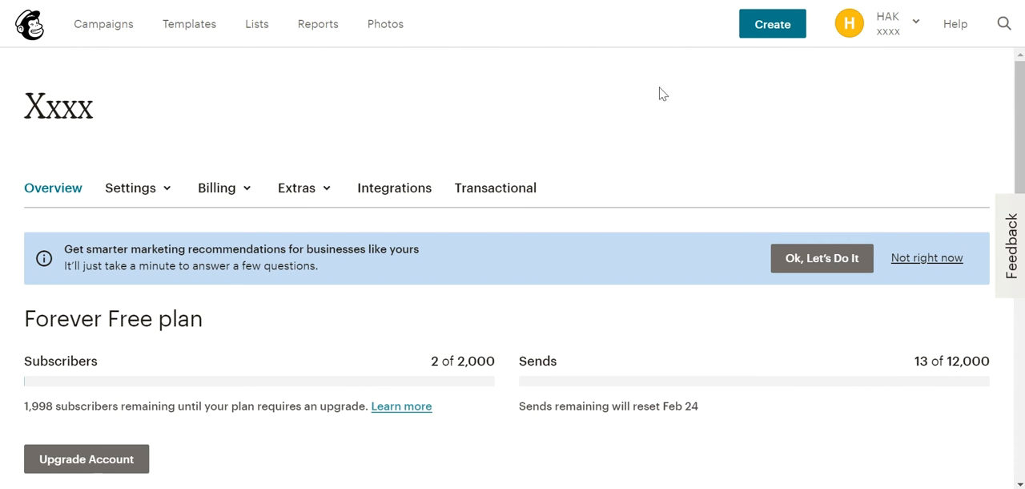
click(884, 22)
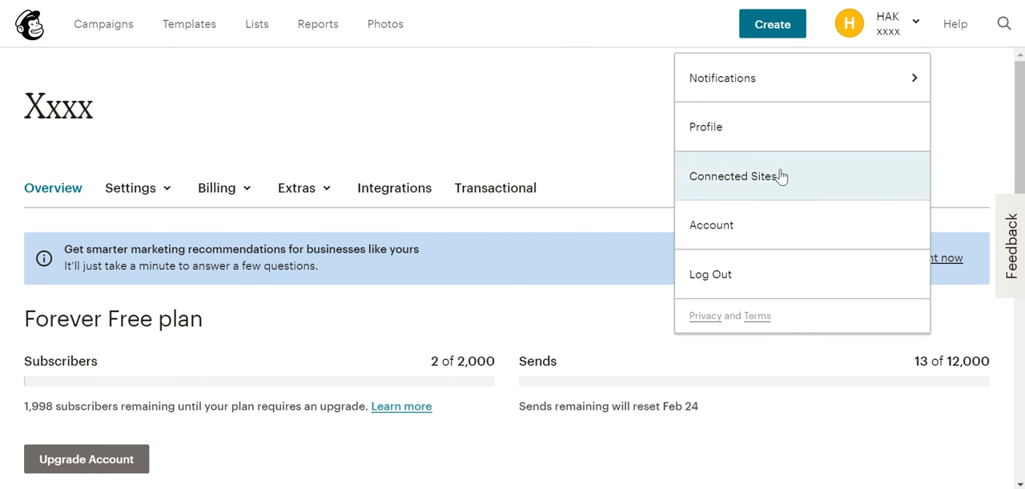
click(735, 232)
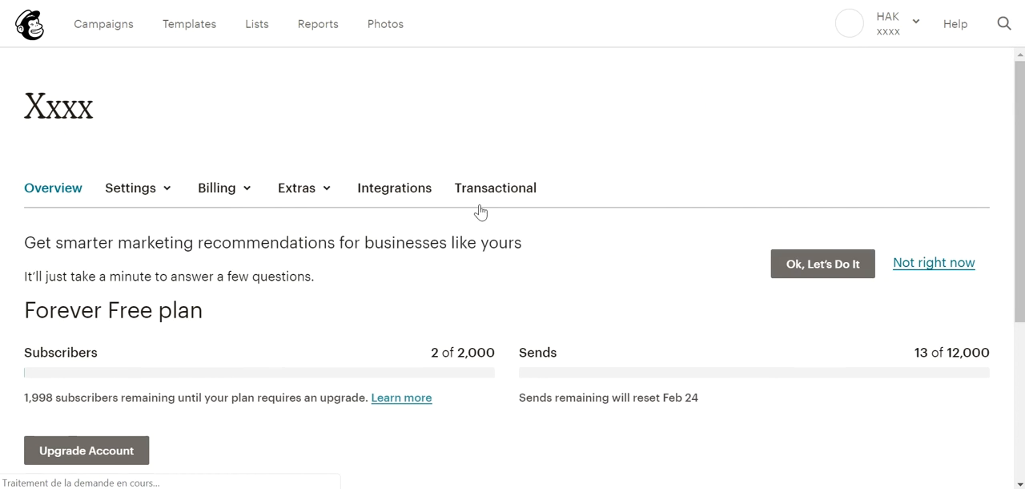
click(323, 195)
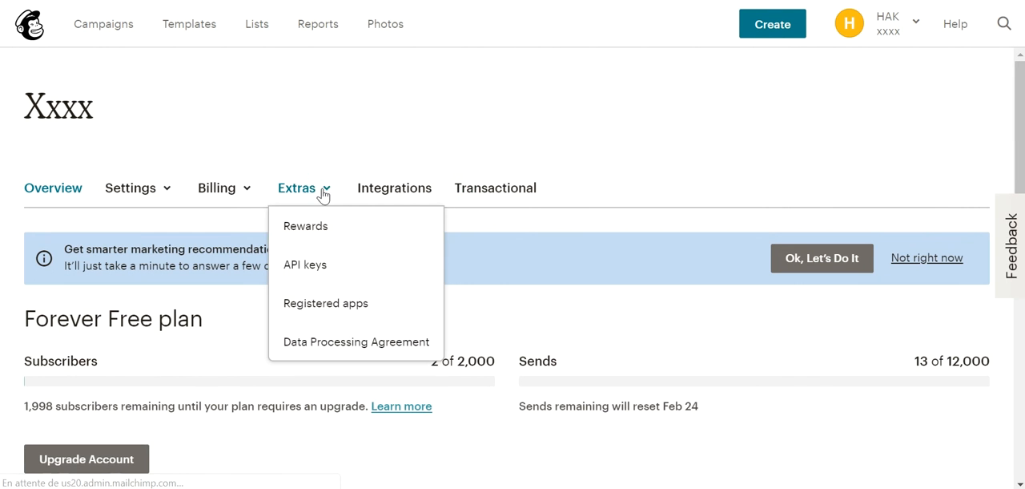
click(321, 269)
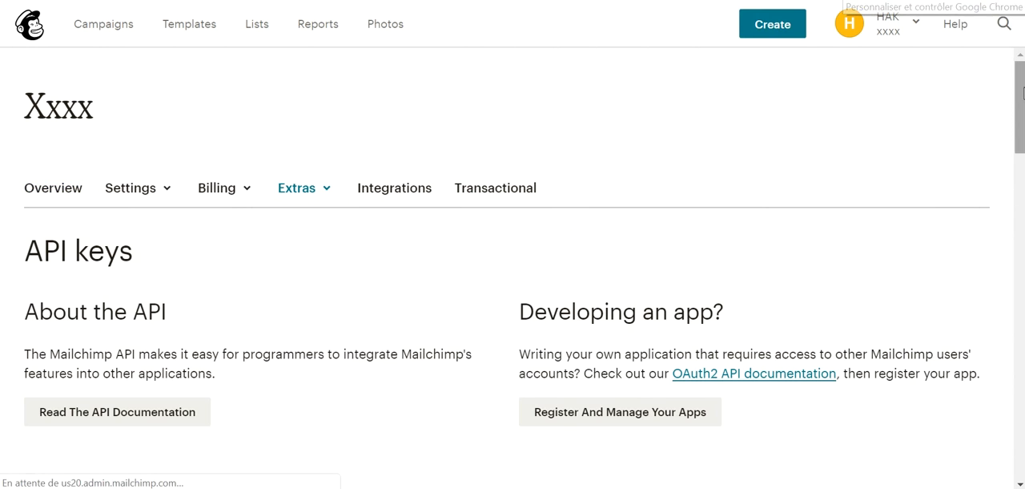
scroll(1021, 92, down, 5)
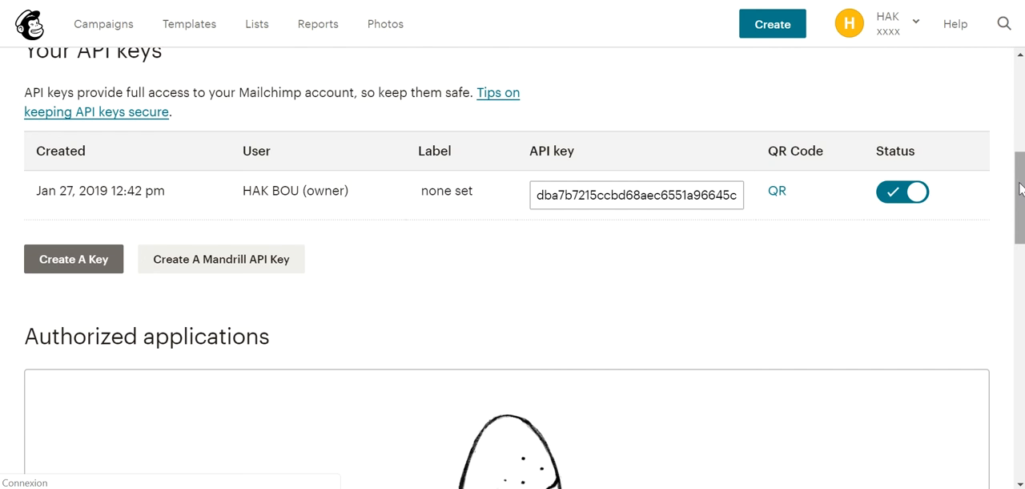
drag(1019, 187, 1013, 248)
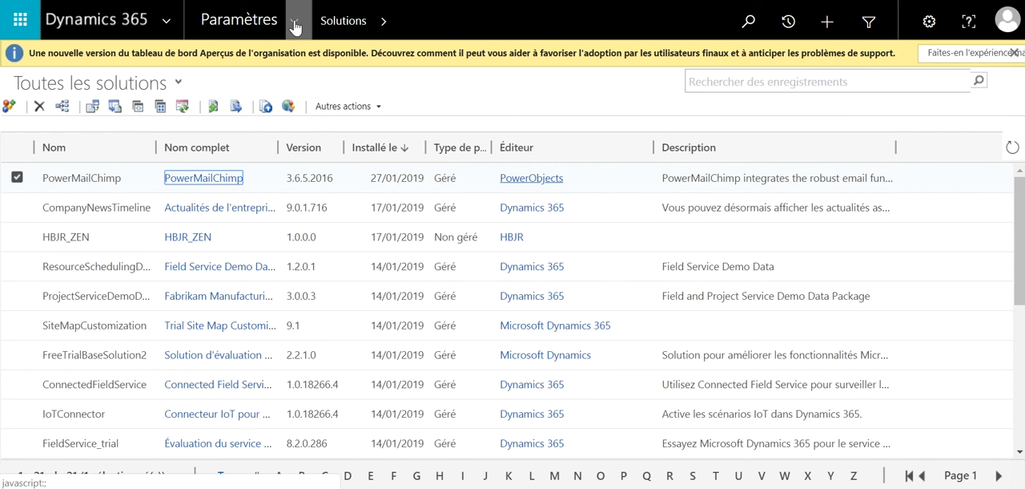
click(296, 26)
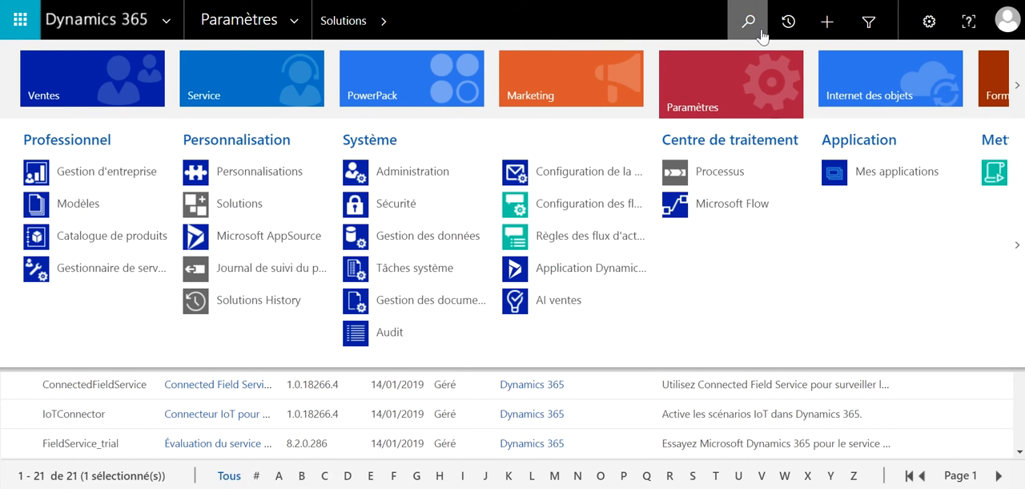
click(471, 78)
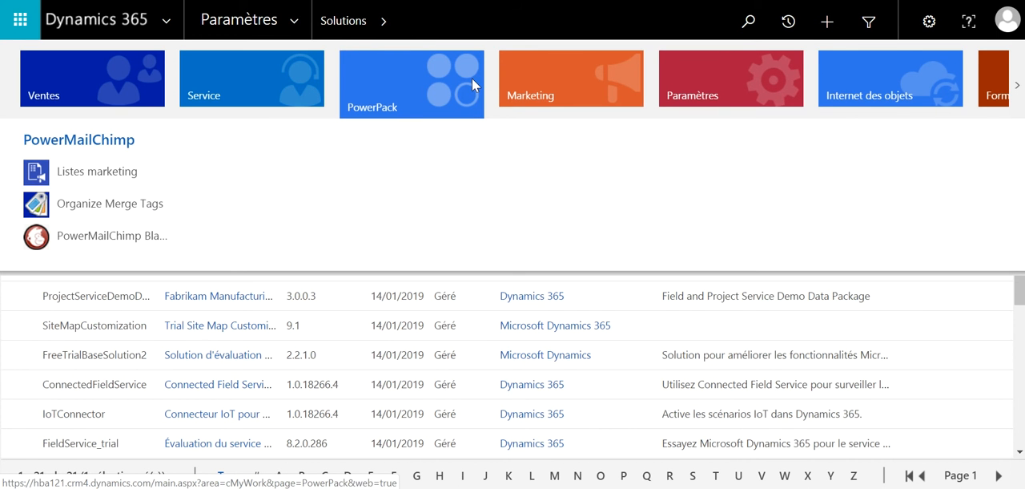
click(155, 286)
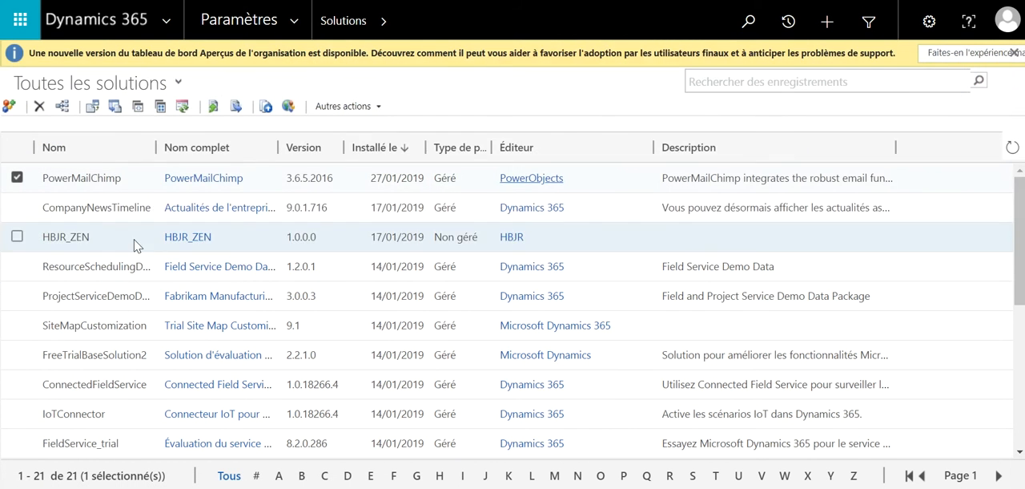
click(384, 30)
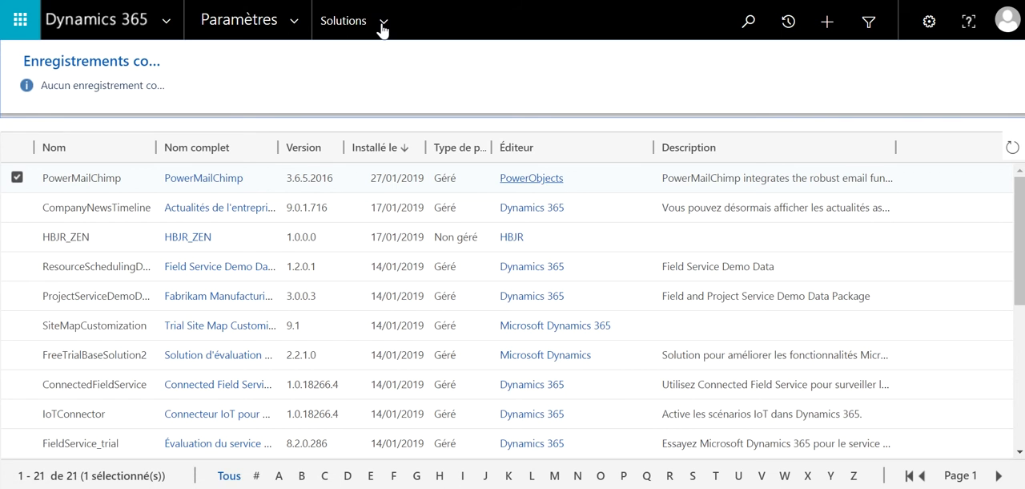
Go to the marketing lists of PowerMailChimp in the PowerPack area
click(300, 24)
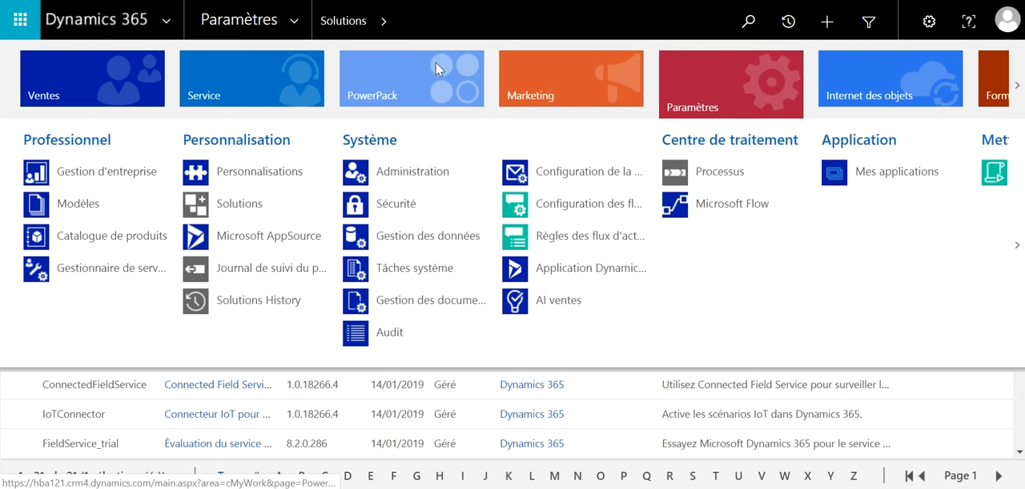
click(435, 63)
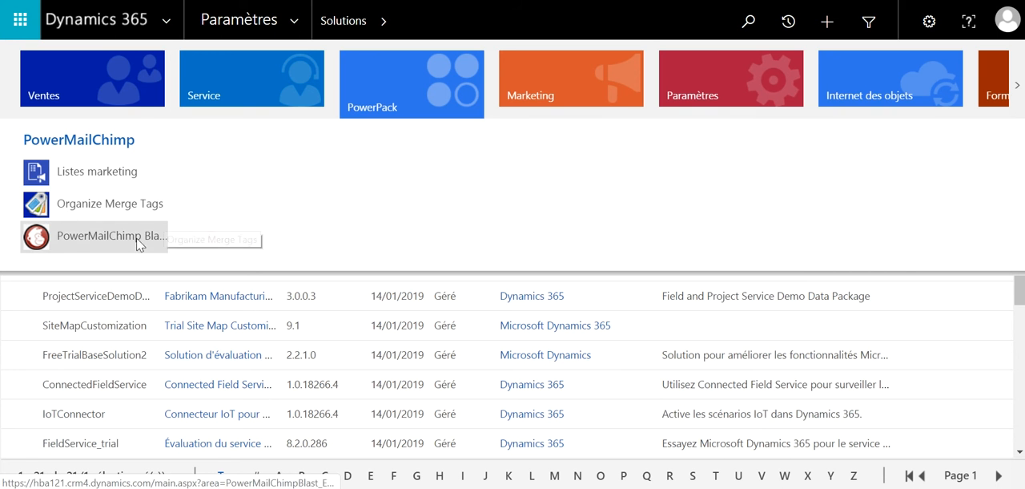
click(87, 173)
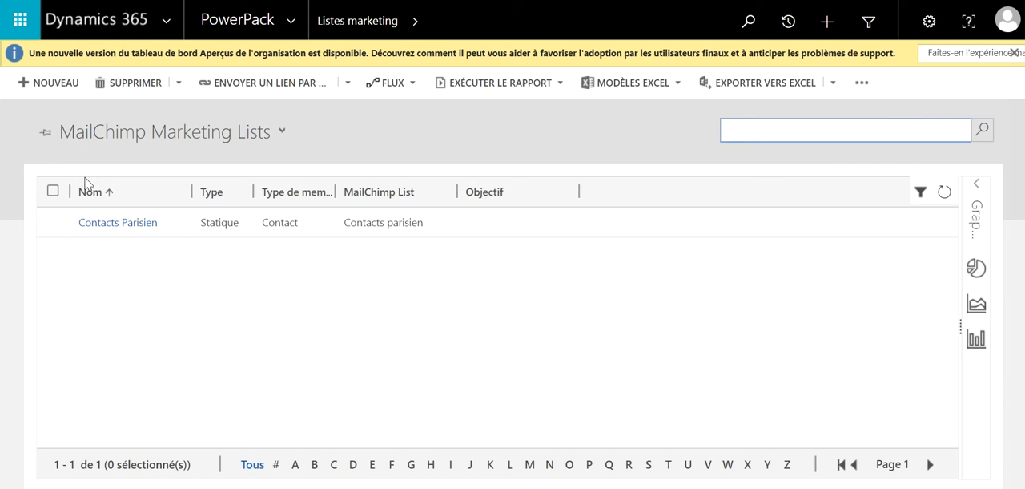
Open the Contacts Parisien marketing list and view the MailChimp lists available for linking, without selecting one
double_click(191, 227)
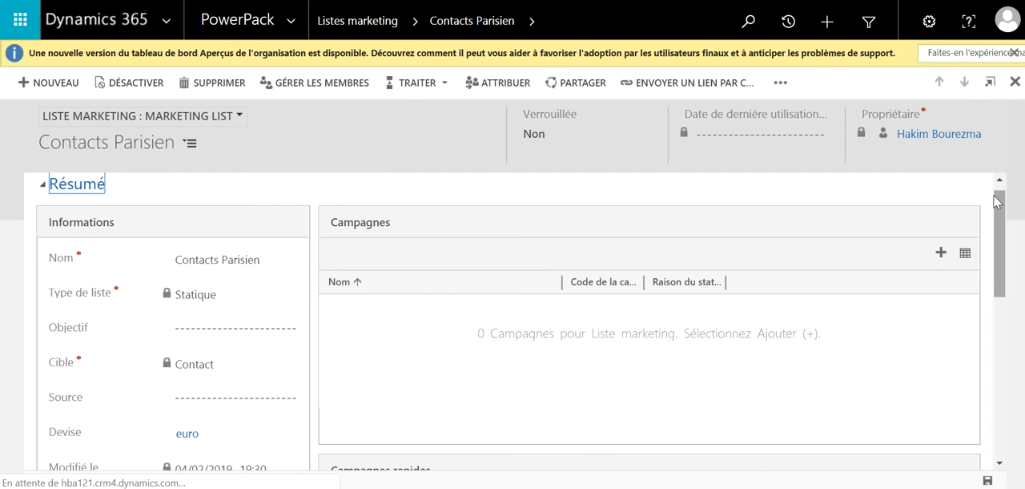
drag(1006, 208, 1010, 381)
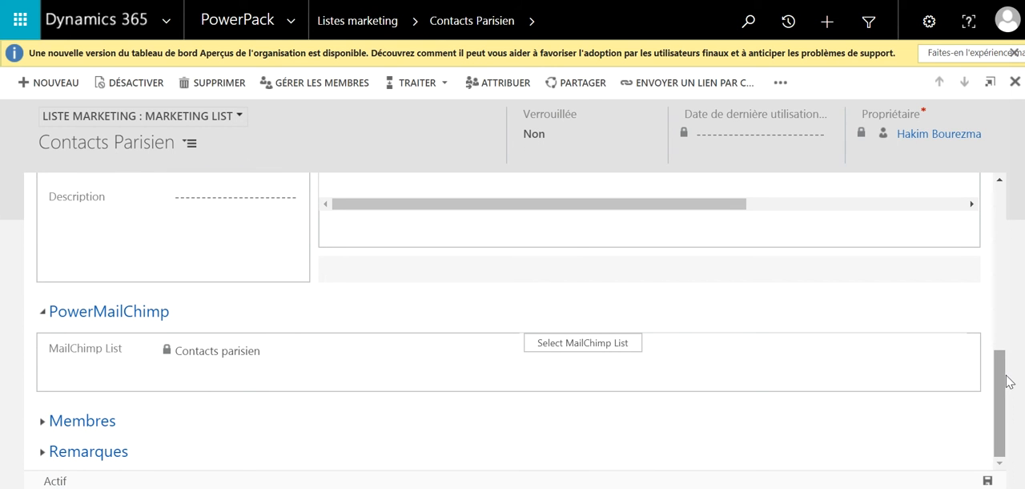
click(578, 344)
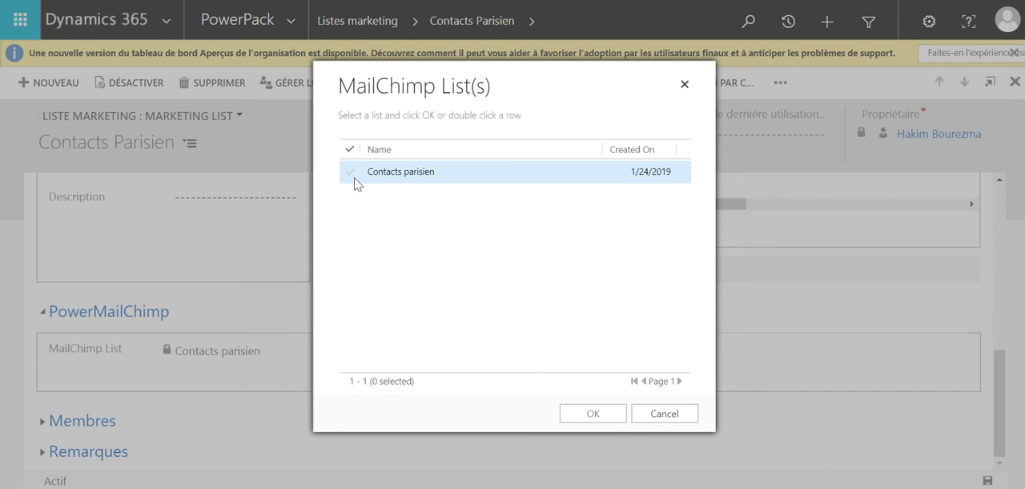
click(669, 420)
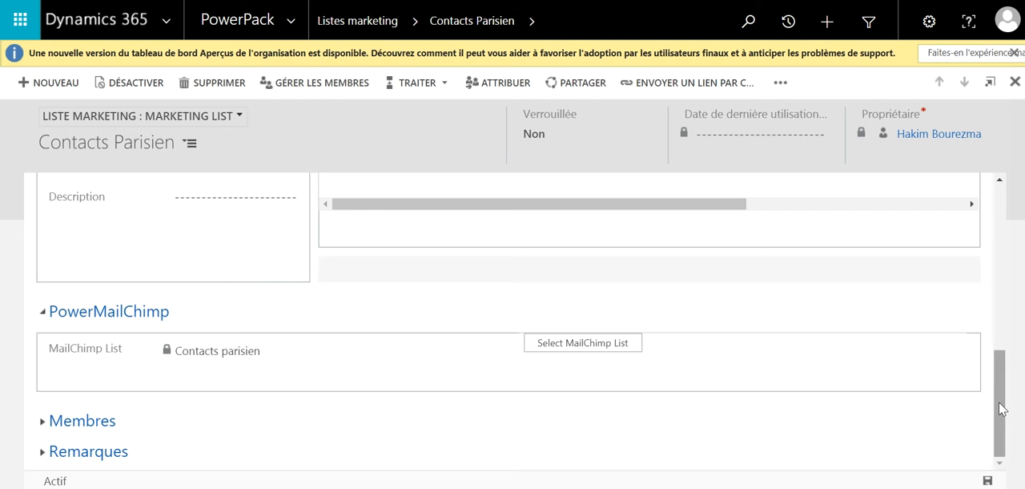
drag(1005, 408, 1010, 229)
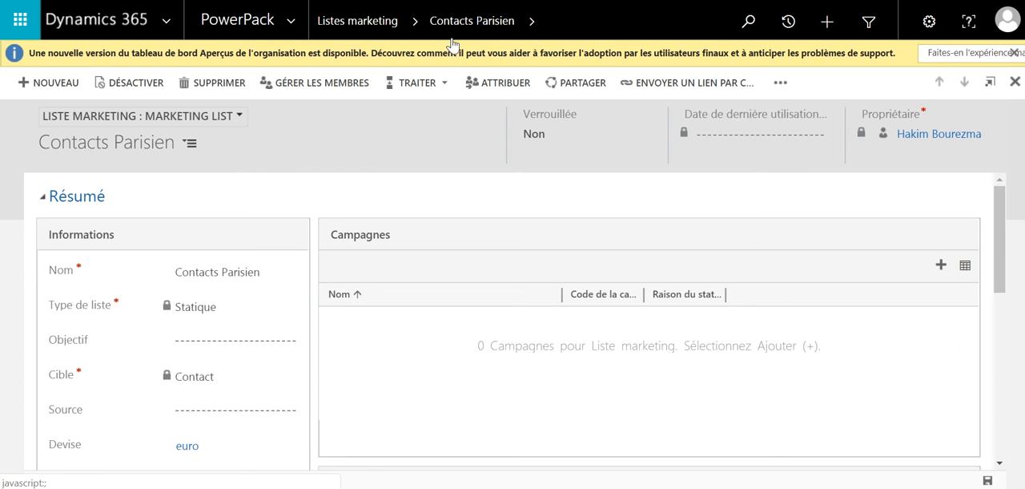
Open the HBJR Consultants - (Copy) PowerMailChimp blast and review its general details, associated marketing lists and email contents
click(293, 20)
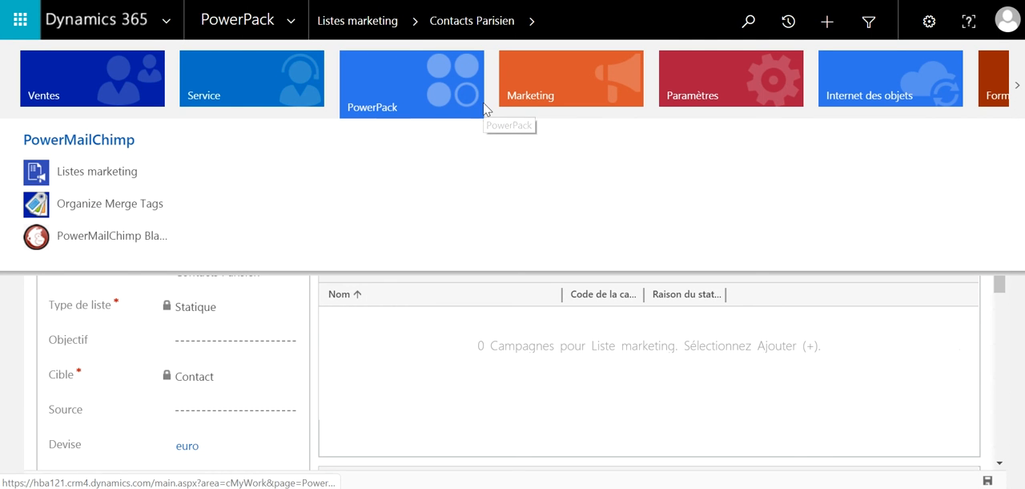
click(130, 236)
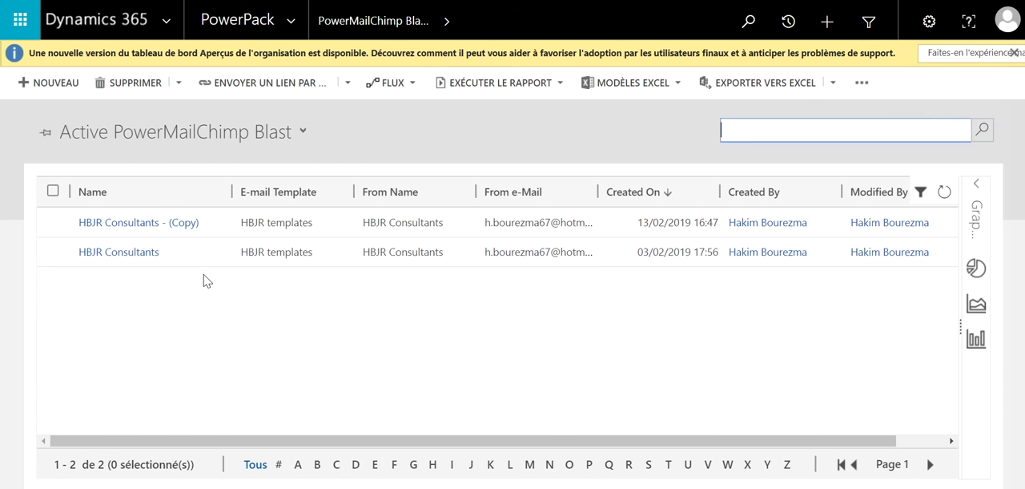
double_click(225, 232)
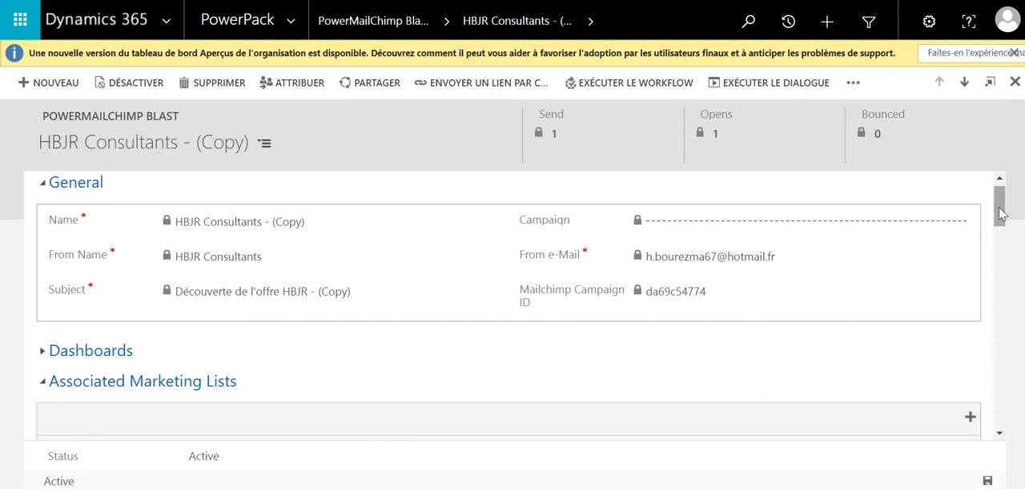
drag(1000, 213, 1004, 247)
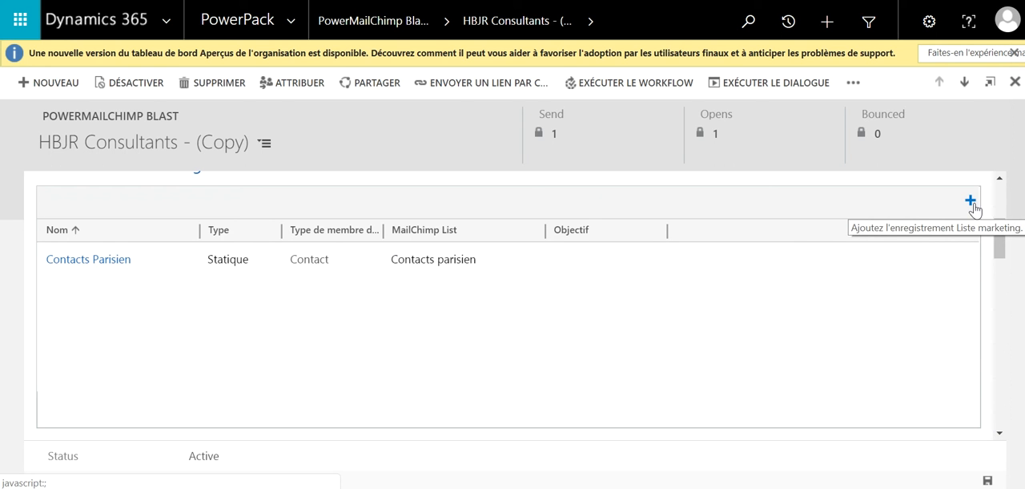
drag(1000, 241, 1000, 324)
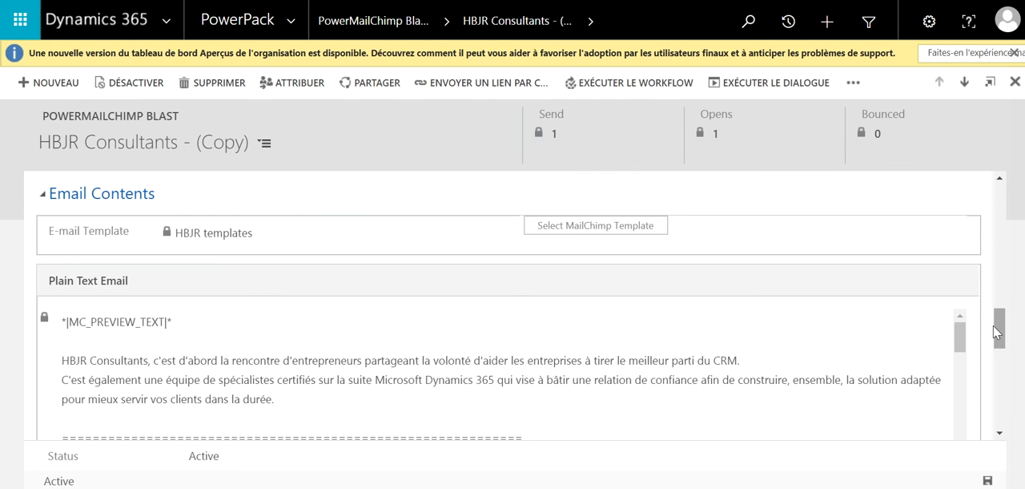
drag(999, 333, 1000, 208)
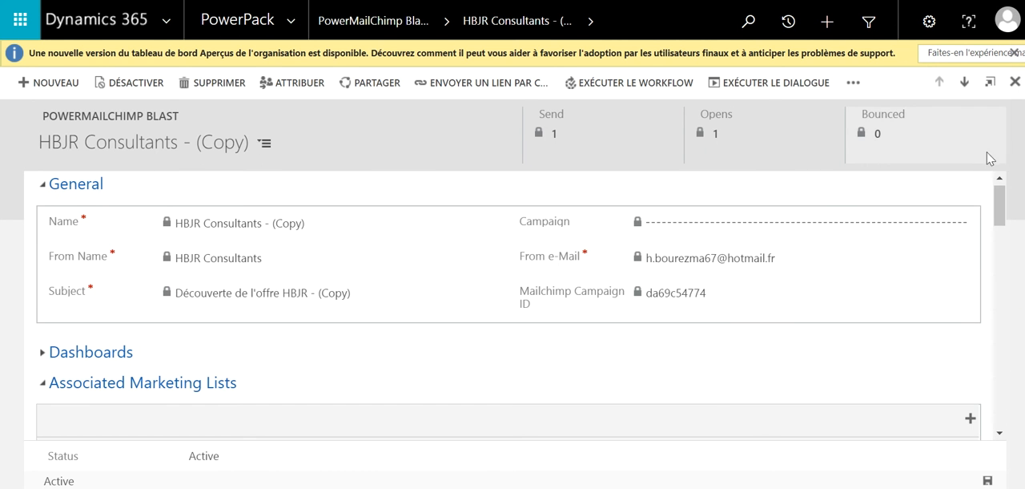
View the additional commands available for the HBJR Consultants - (Copy) blast
click(853, 83)
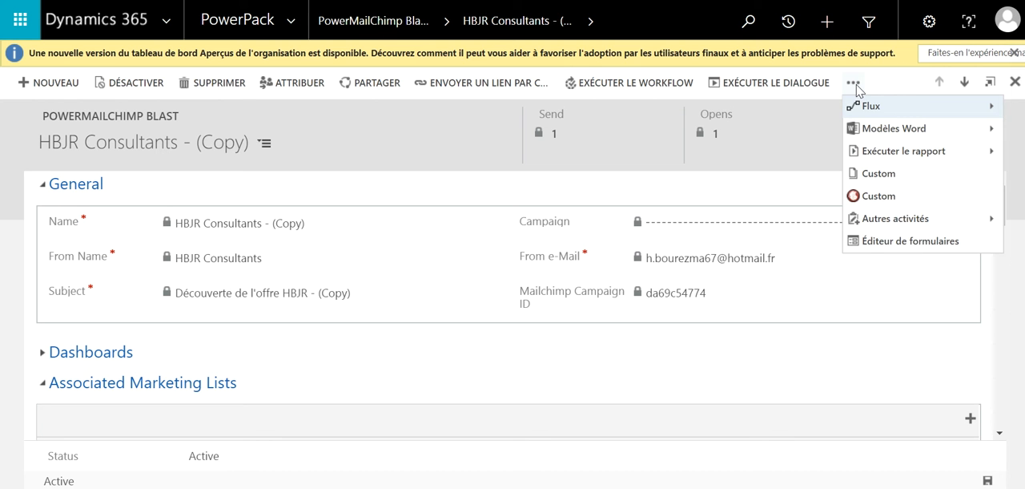
click(854, 83)
scroll(664, 309, up, 1)
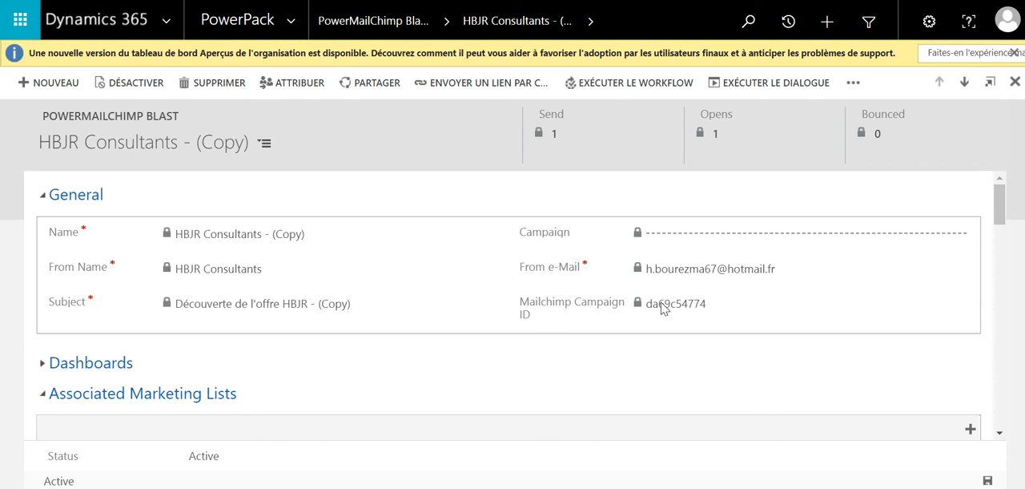
Expand the blast's Dashboards section and examine its delivery statistics, activity charts and PowerMailChimp activities
click(42, 364)
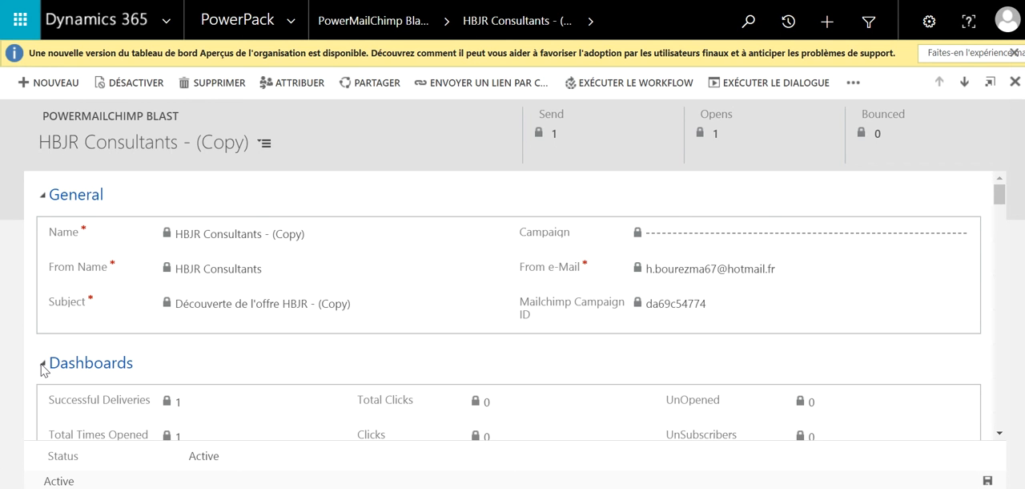
scroll(1000, 198, down, 1)
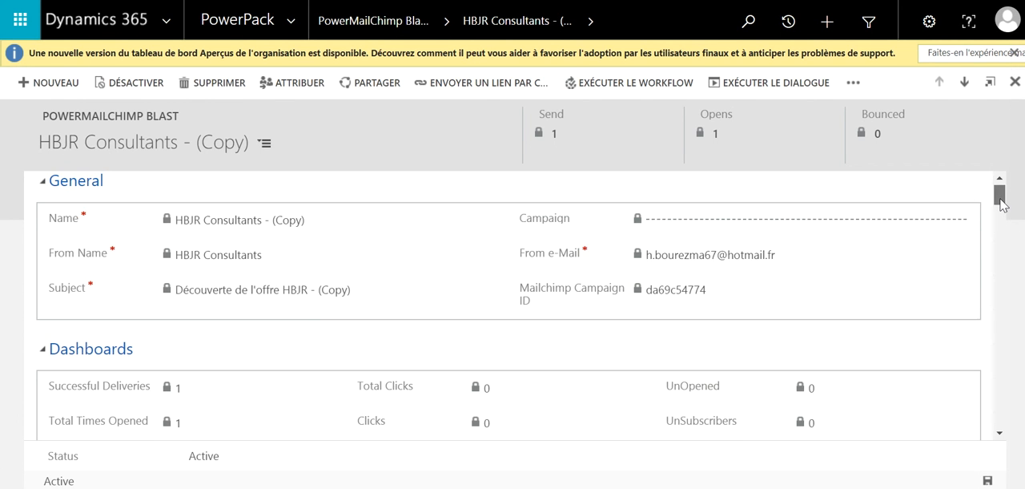
scroll(1001, 205, down, 2)
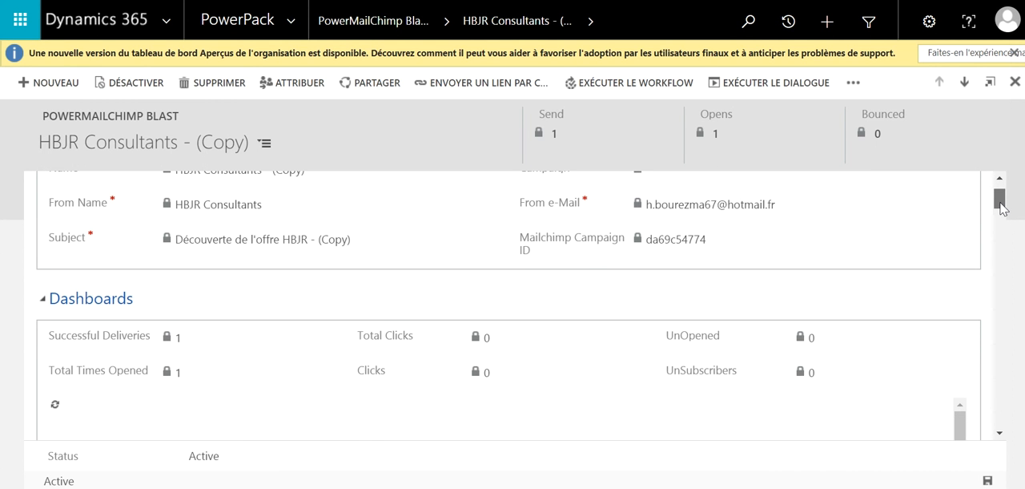
scroll(1001, 207, down, 5)
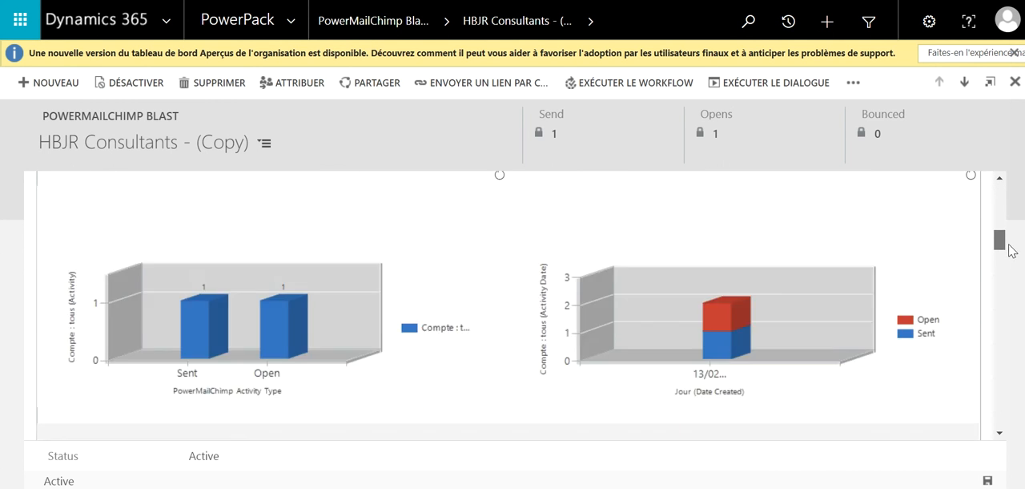
drag(1009, 250, 1006, 299)
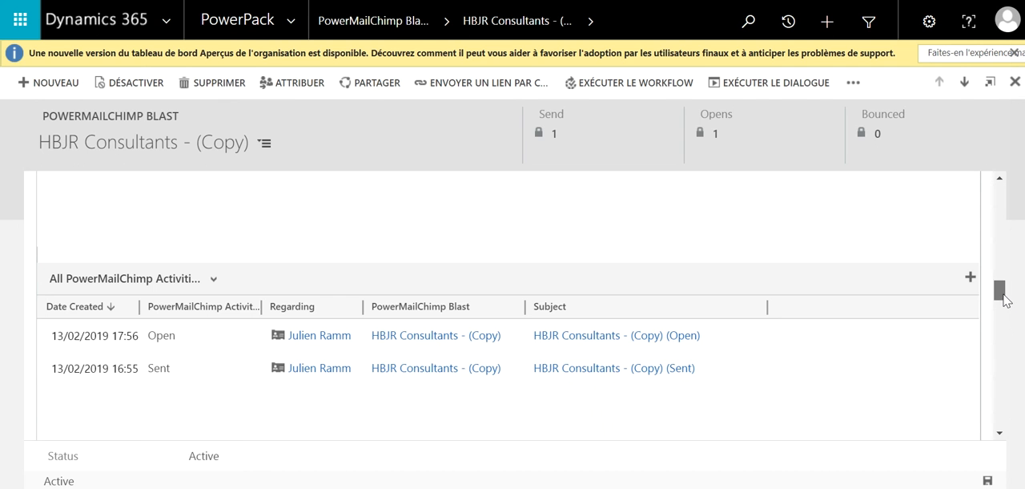